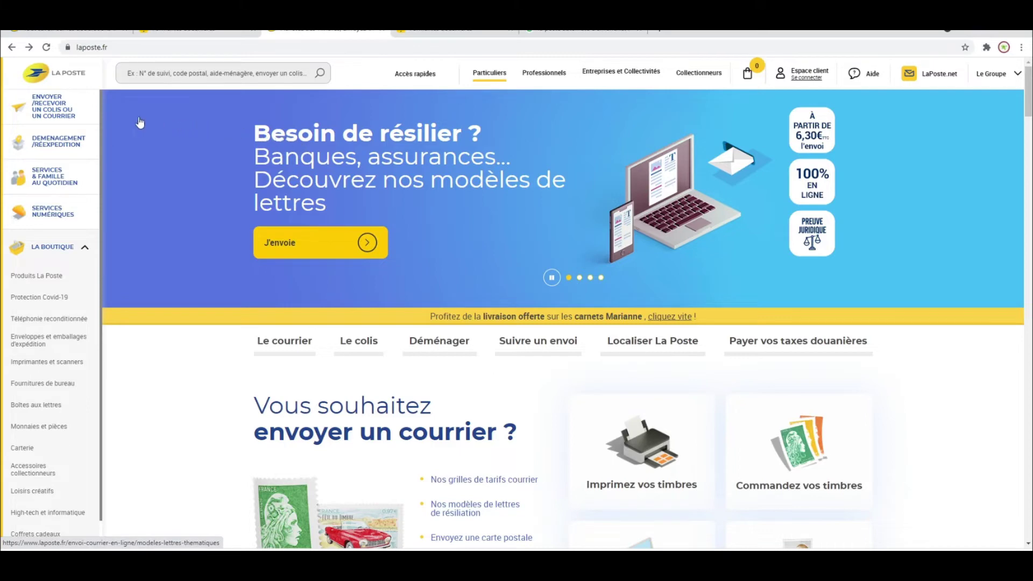
Open the customs declaration information for sending a parcel to Outre-Mer or outside the EU.
left_click(56, 107)
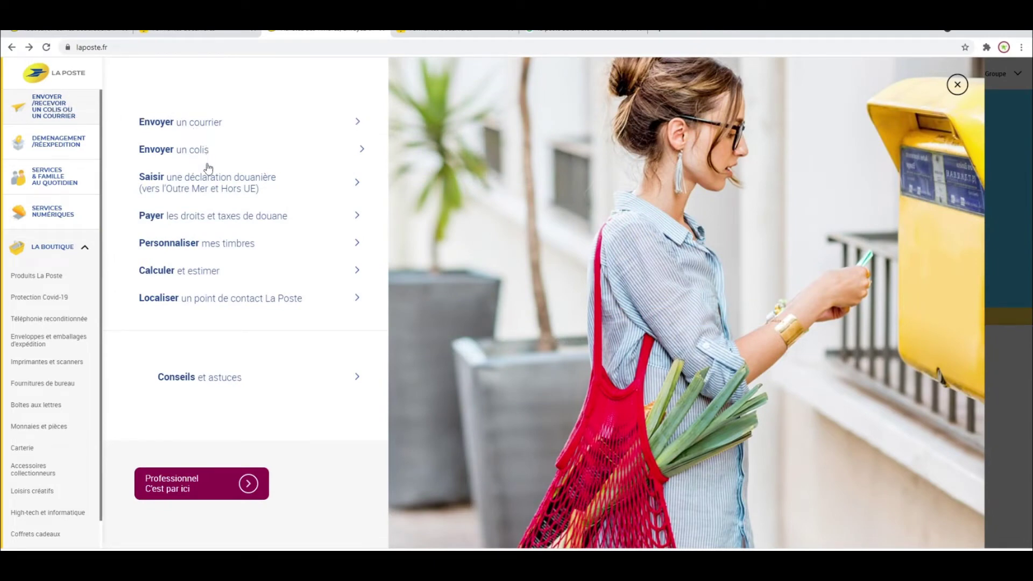
left_click(263, 184)
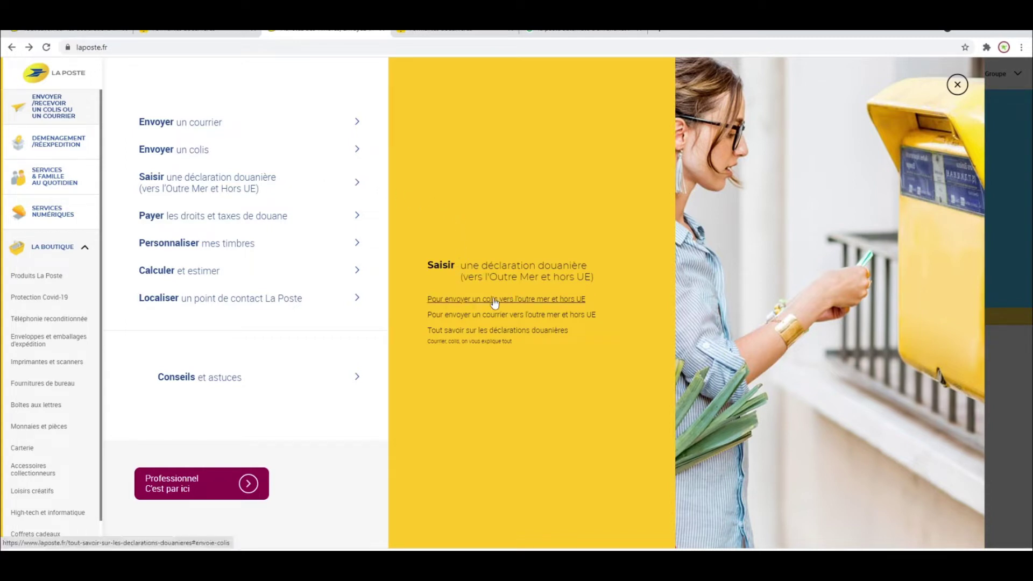
left_click(540, 300)
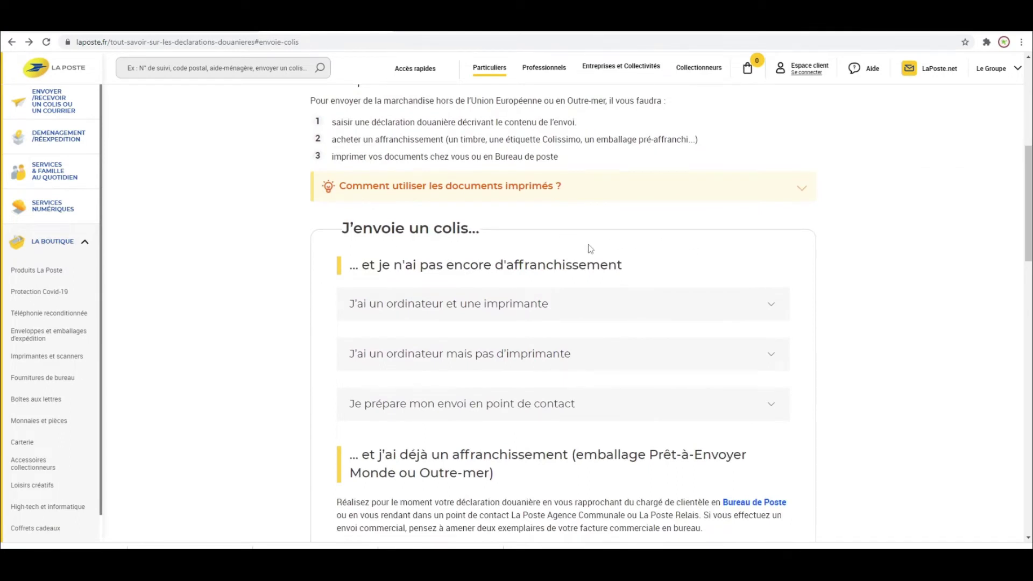
Expand the "Je prépare mon envoi en point de contact" details for parcels without postage yet.
scroll(589, 248, "down", 3)
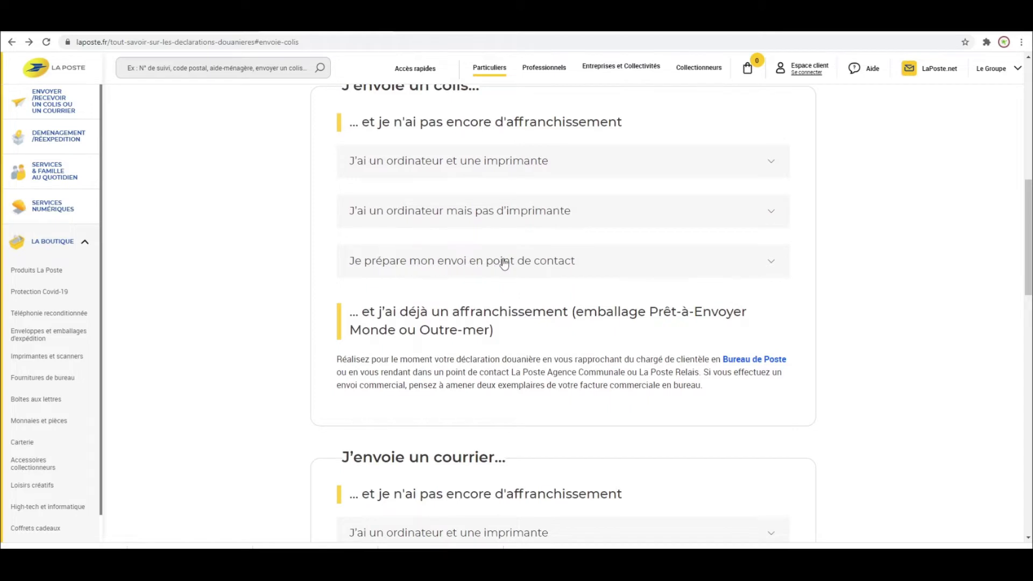
scroll(861, 200, "up", 1)
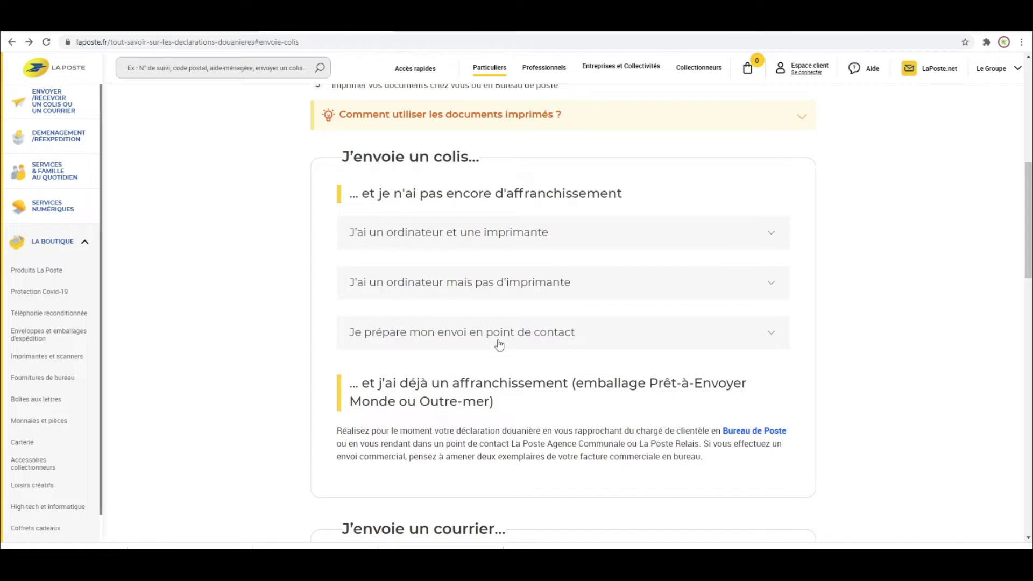
left_click(520, 336)
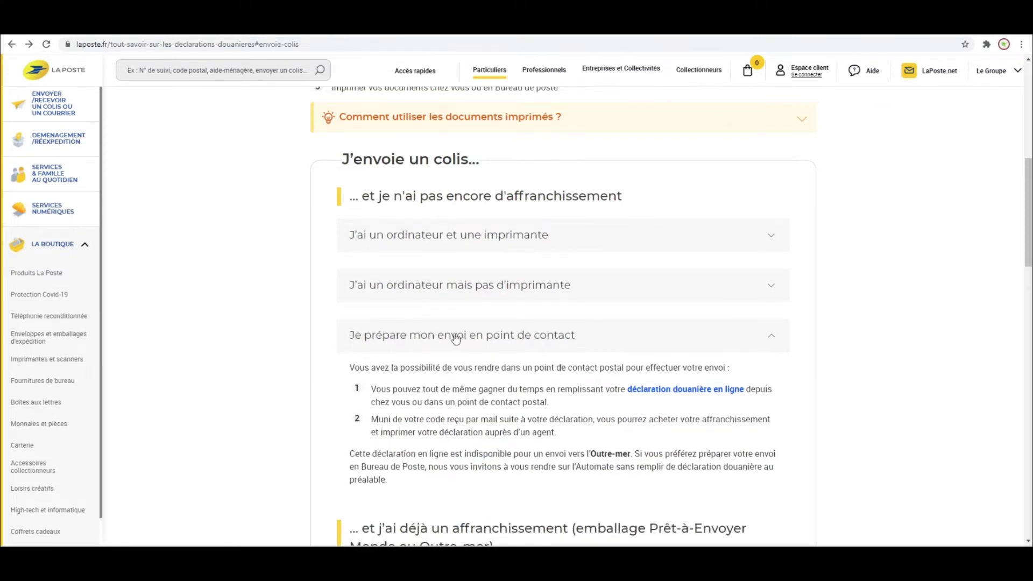
left_click(566, 338)
left_click(566, 338)
Start the online customs form and set the type of goods sent to Cadeau.
left_click(712, 392)
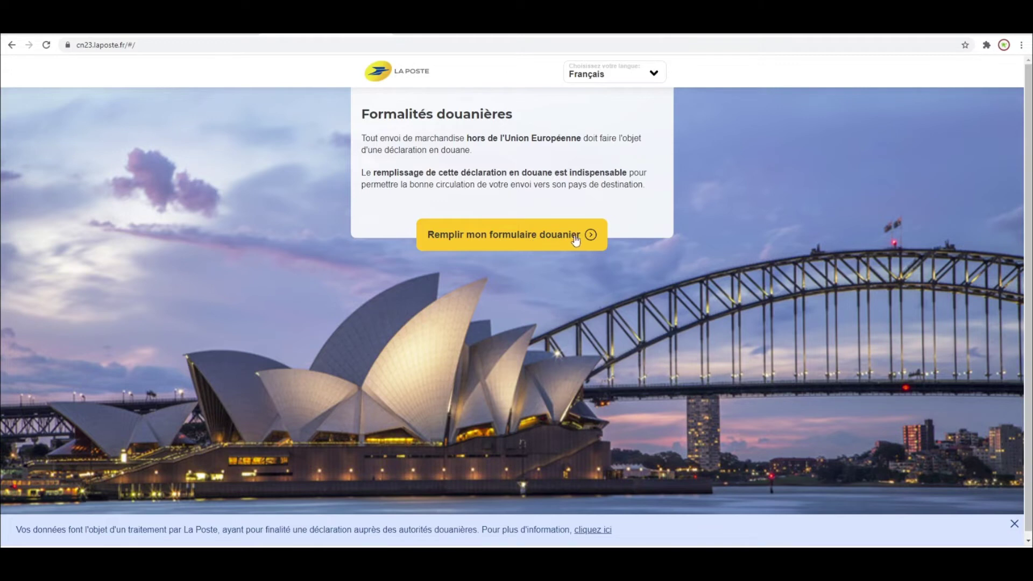
left_click(517, 237)
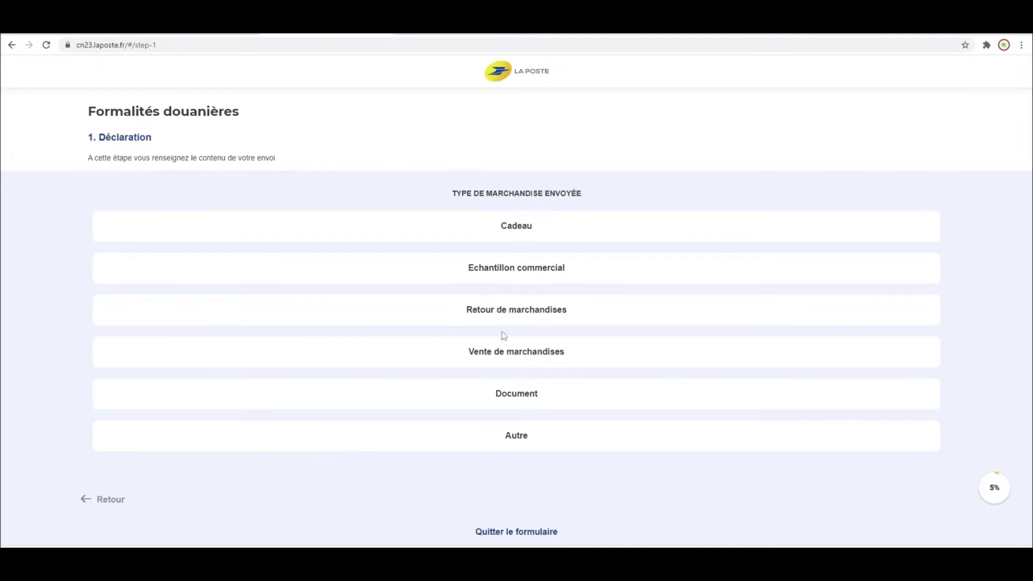
left_click(515, 226)
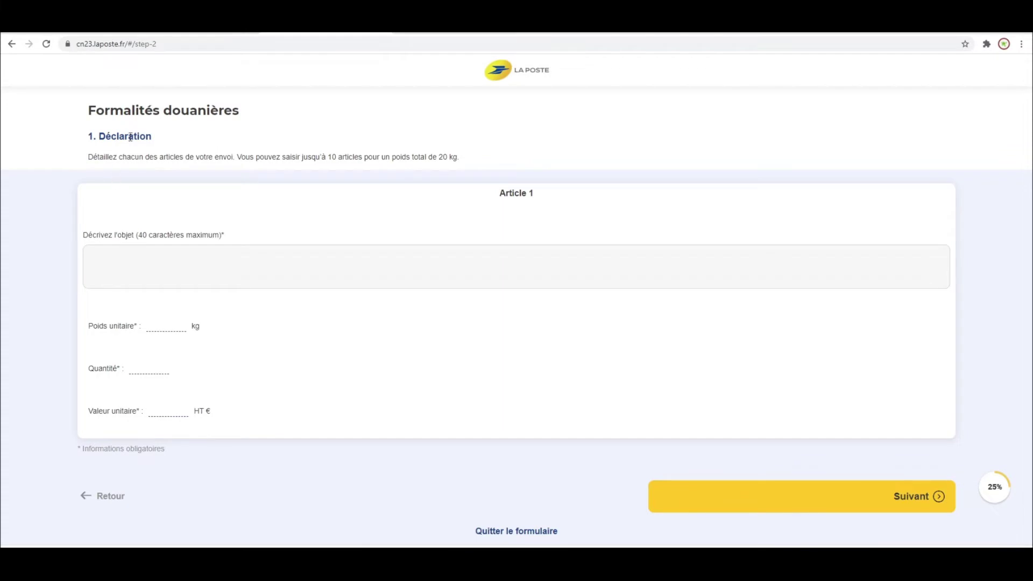
Declare article 1 as "VETTEMENT BEBE" with a unit weight of 0.10 kg, quantity 3 and a unit value of 25 €.
left_click(150, 259)
type("VETTEMENT")
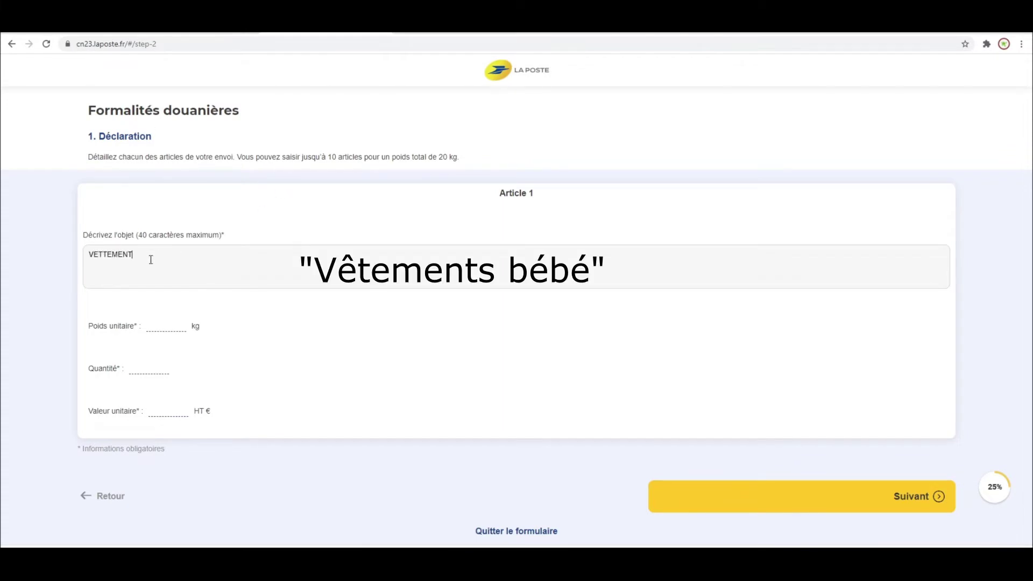
type(" BEBE")
left_click(170, 326)
type("0.10")
left_click(155, 369)
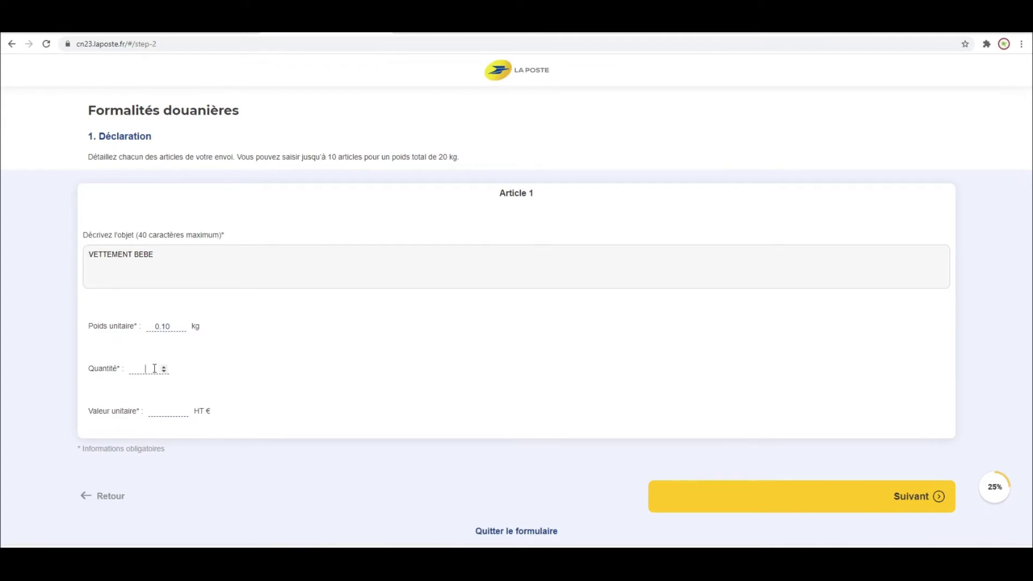
left_click(168, 410)
type("25")
left_click(366, 365)
left_click(914, 498)
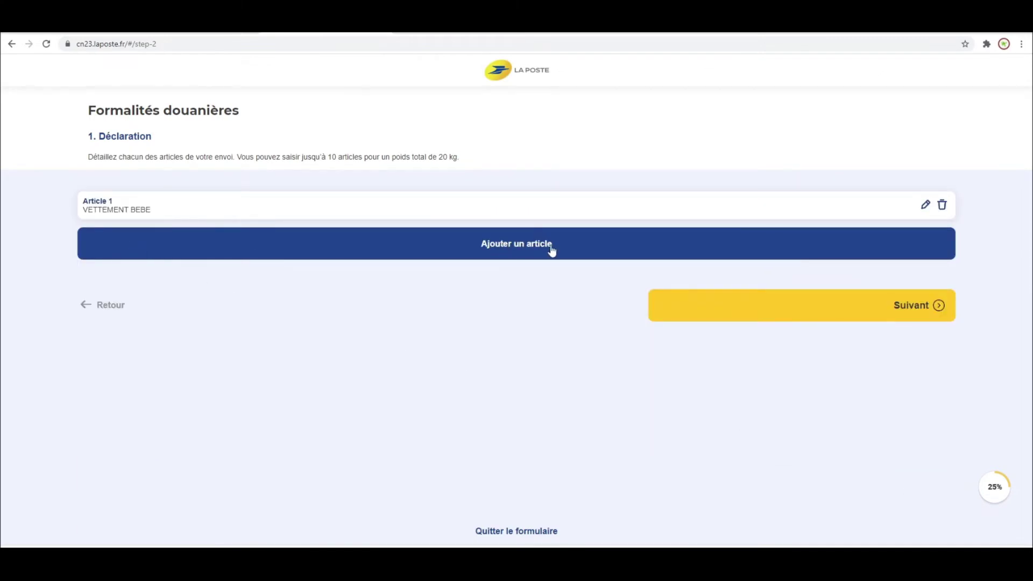
Continue with article 1 only and skip the optional licence, certificate and invoice numbers.
left_click(535, 246)
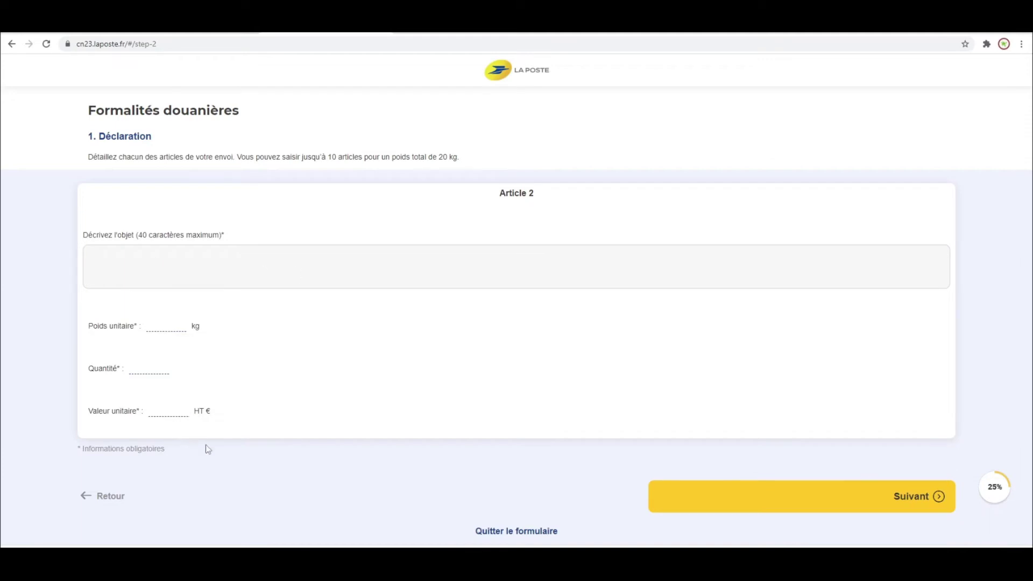
left_click(111, 497)
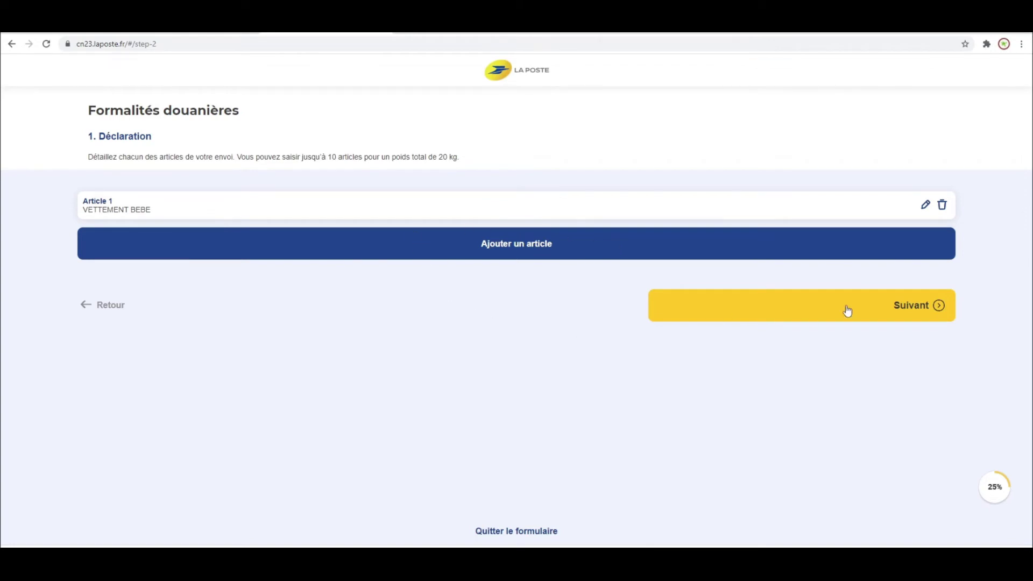
left_click(911, 305)
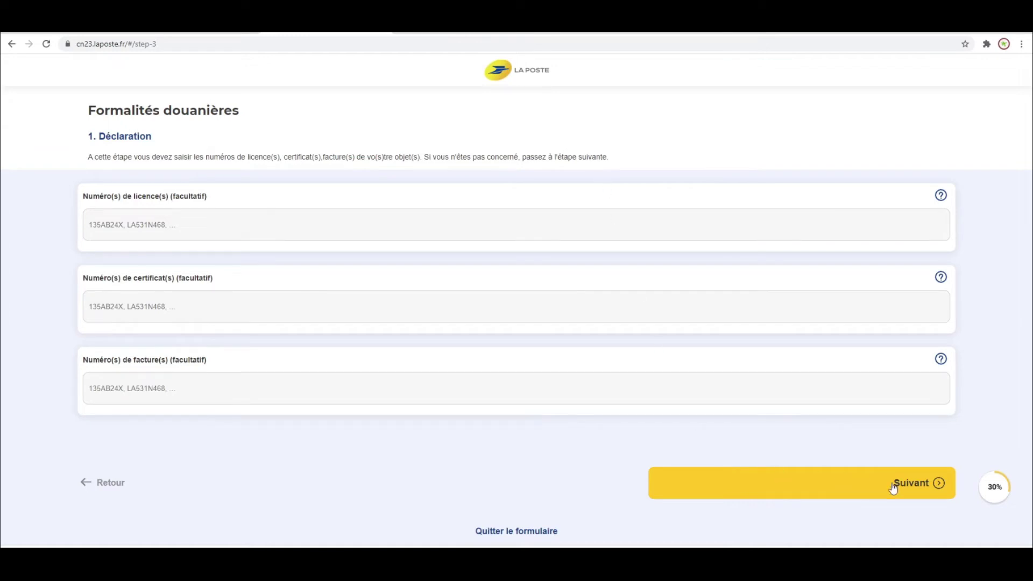
left_click(928, 481)
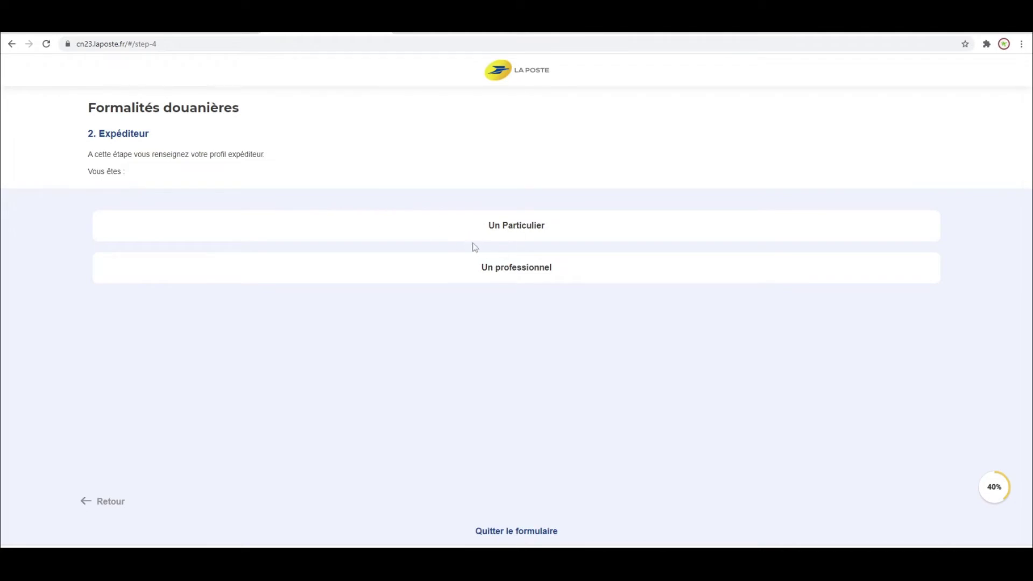
Set the sender as an individual (Particulier) and submit the sender's full name and postal address in France.
left_click(529, 227)
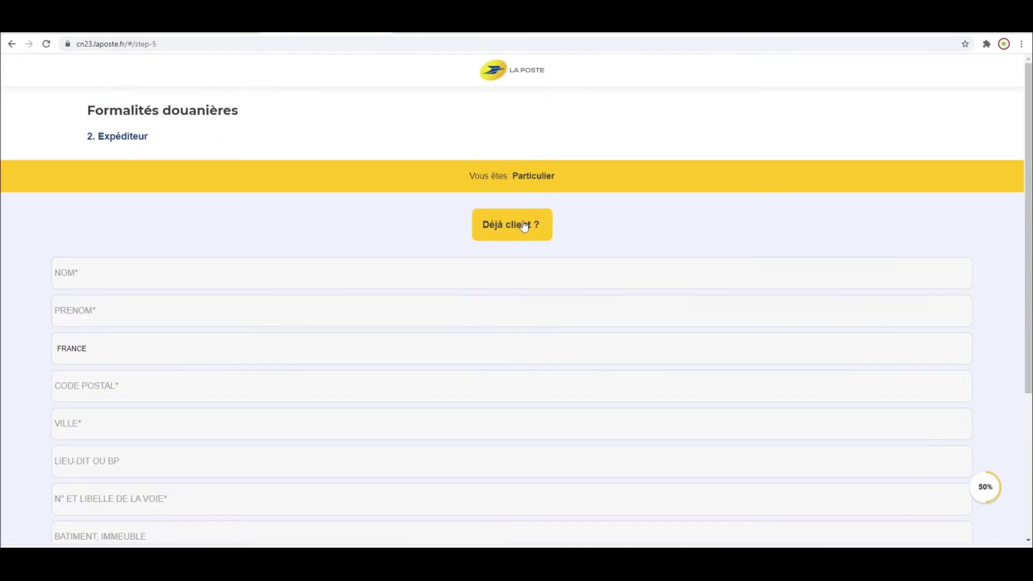
left_click(123, 276)
type("DUPOND")
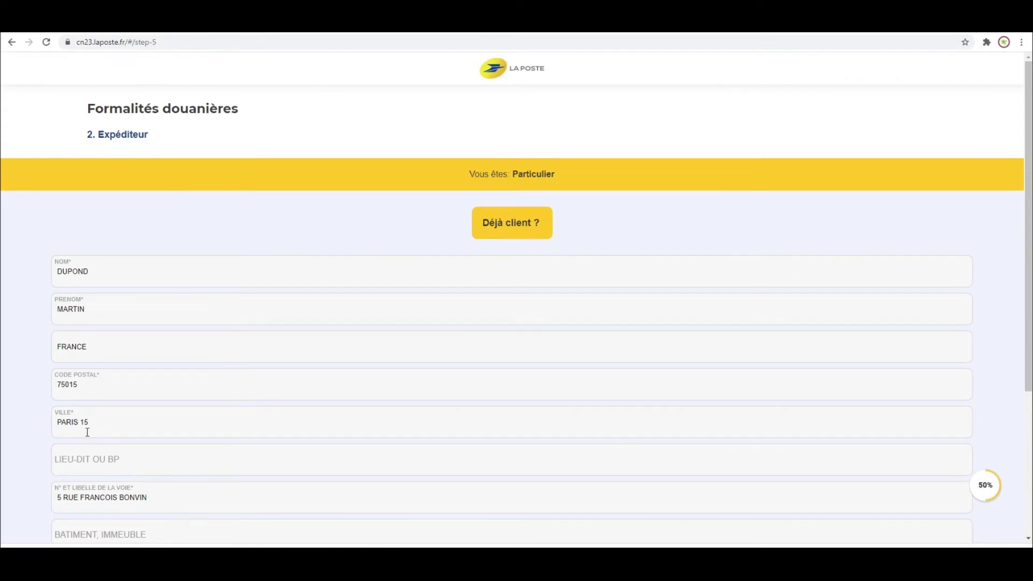
scroll(573, 351, "down", 4)
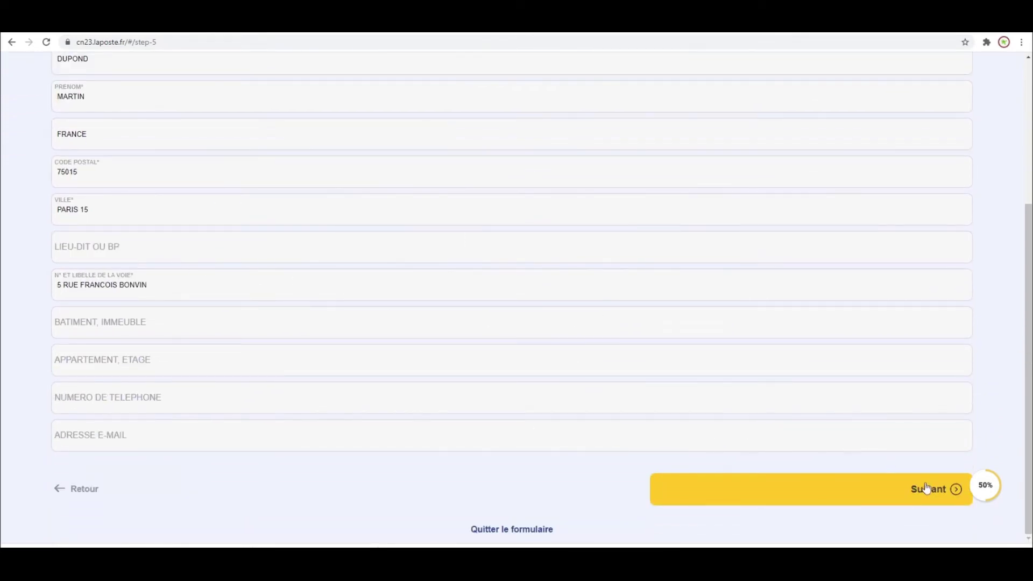
left_click(937, 494)
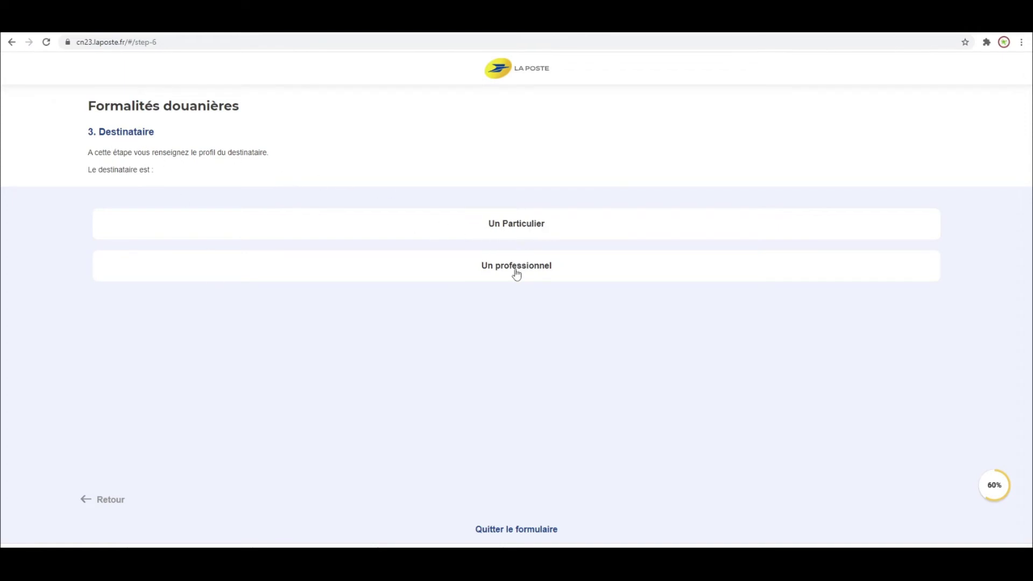
Set the recipient as an individual (Particulier) and enter the recipient's last and first names.
left_click(532, 226)
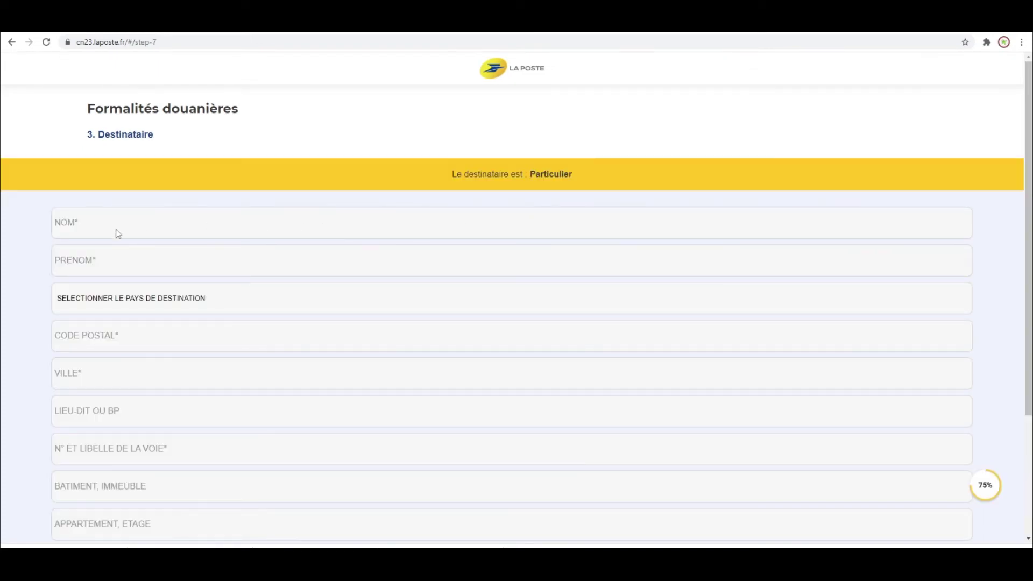
left_click(89, 232)
type("DUPOND")
key("Tab")
type("MARIE")
Set the destination country to ETATS-UNIS, fill in the recipient's postal address and proceed to the summary.
left_click(103, 297)
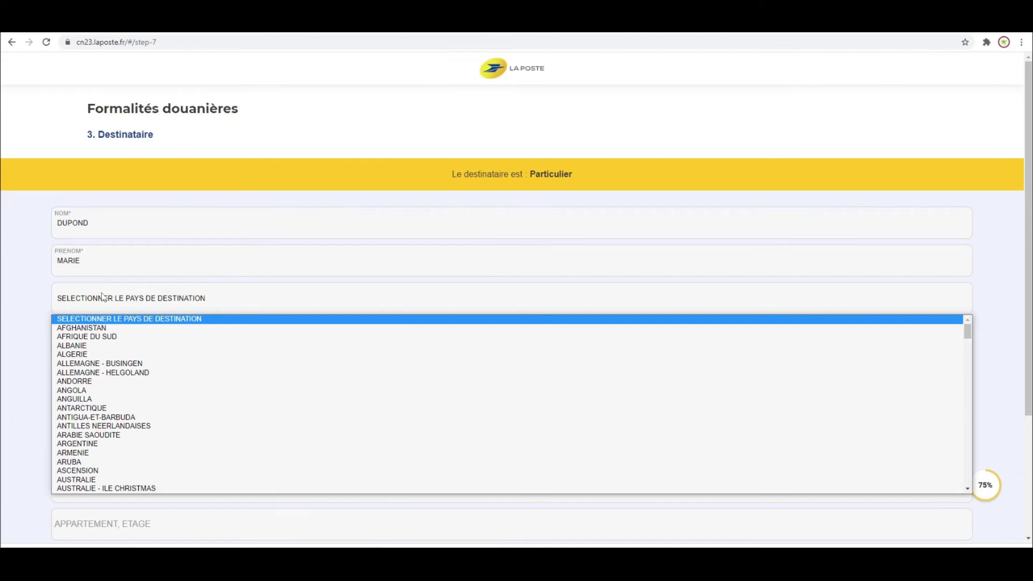
type("etats")
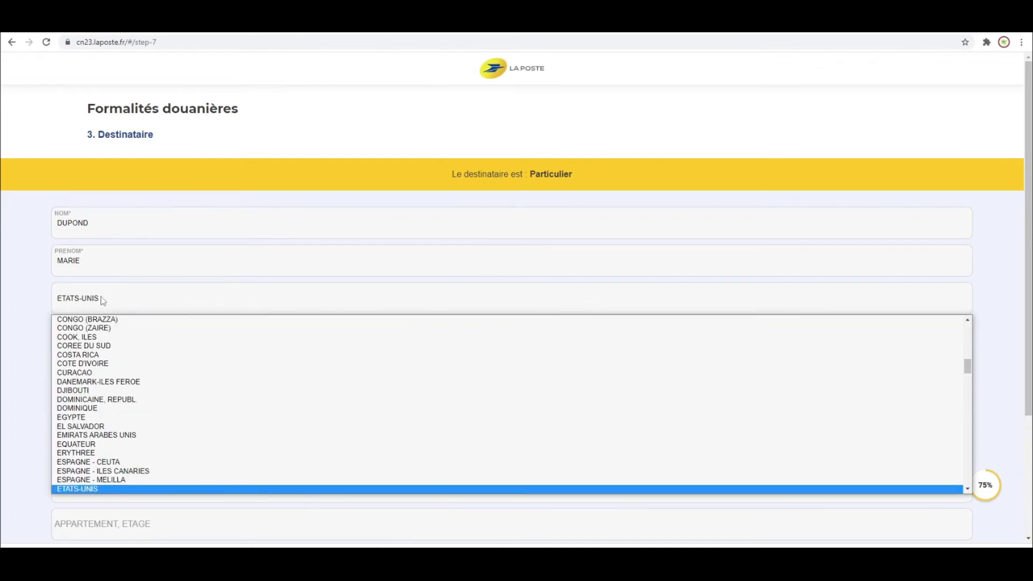
key("Return")
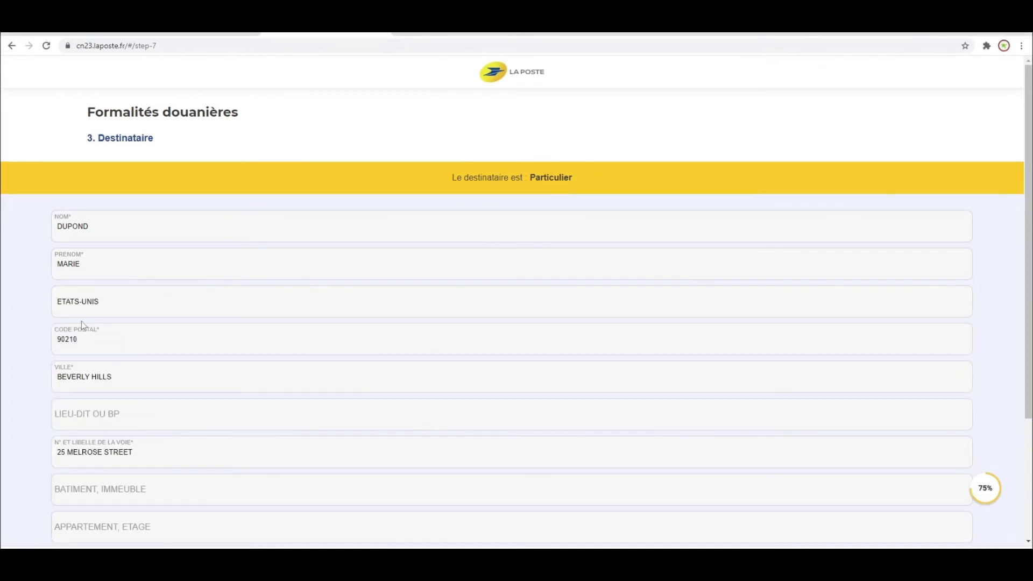
scroll(602, 362, "down", 3)
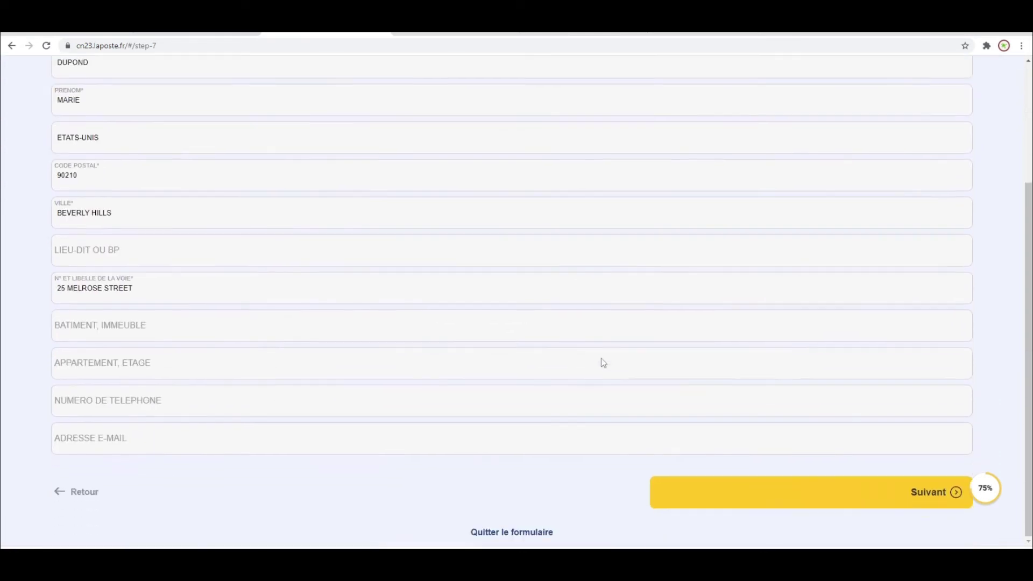
left_click(939, 493)
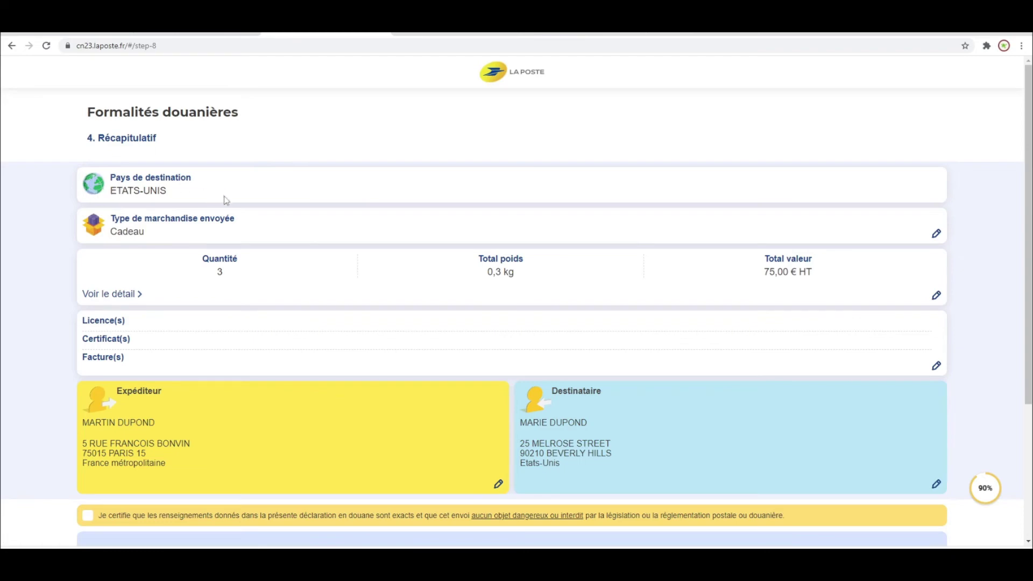
Show the article details in the summary and certify that the declaration is accurate and contains no prohibited items.
left_click(130, 295)
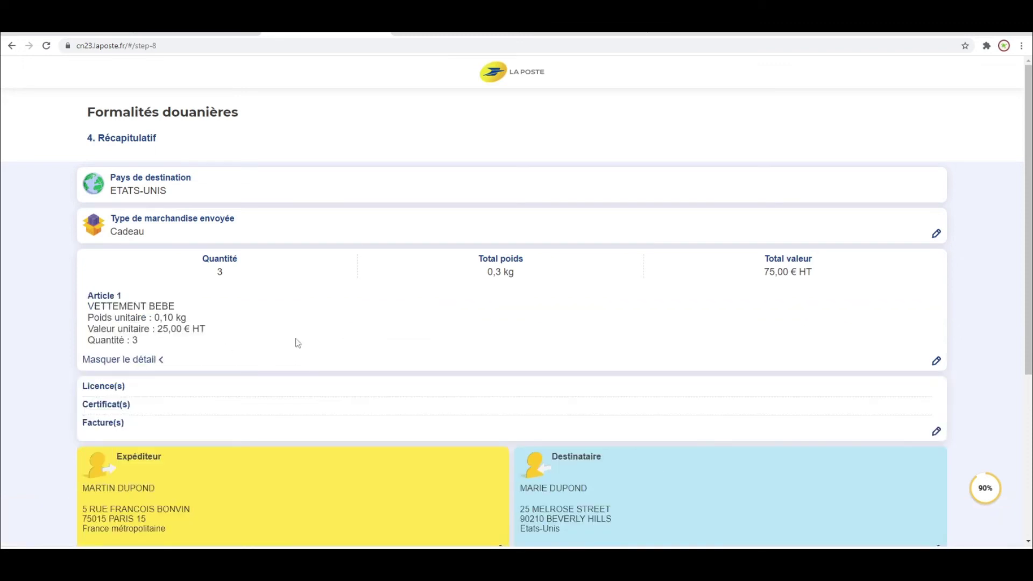
scroll(369, 323, "down", 1)
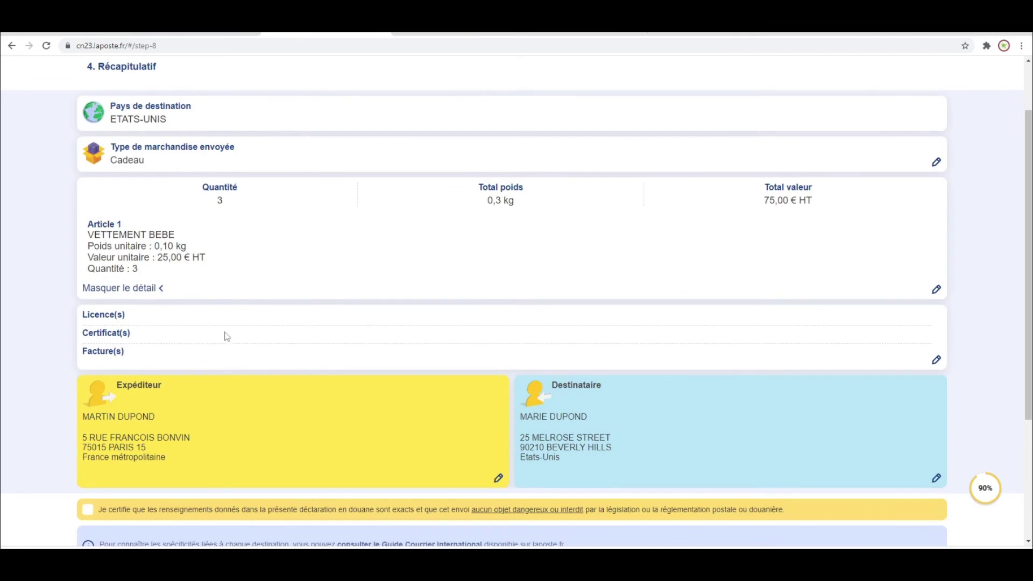
scroll(228, 330, "down", 3)
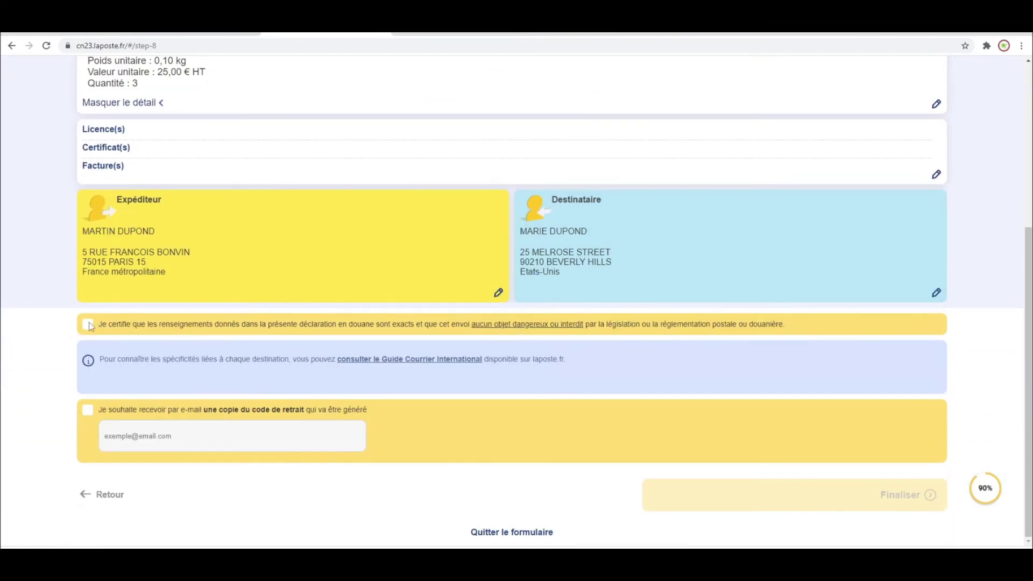
left_click(88, 325)
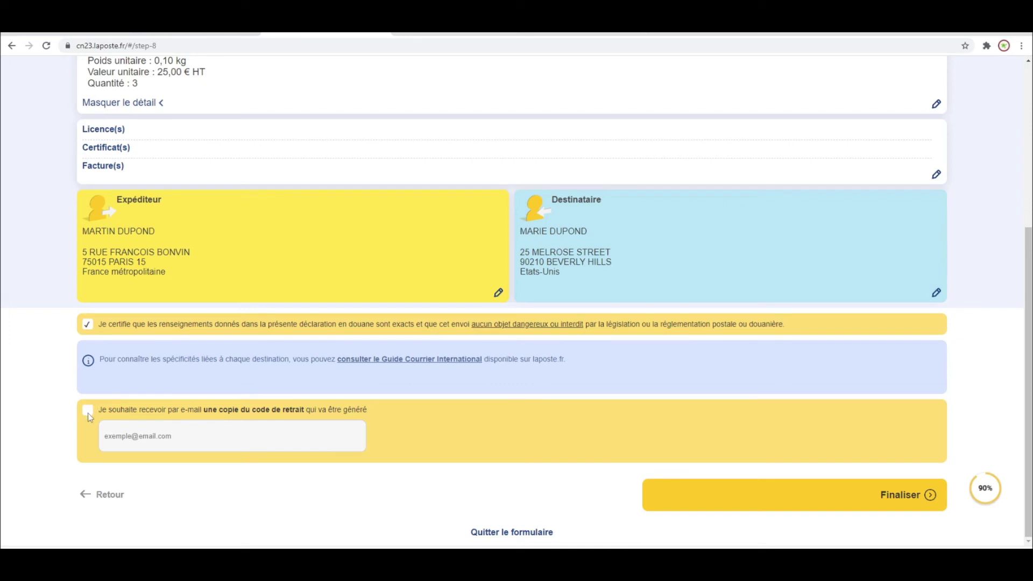
Request a copy of the withdrawal code at the sender's e-mail address and finalise the declaration.
left_click(159, 436)
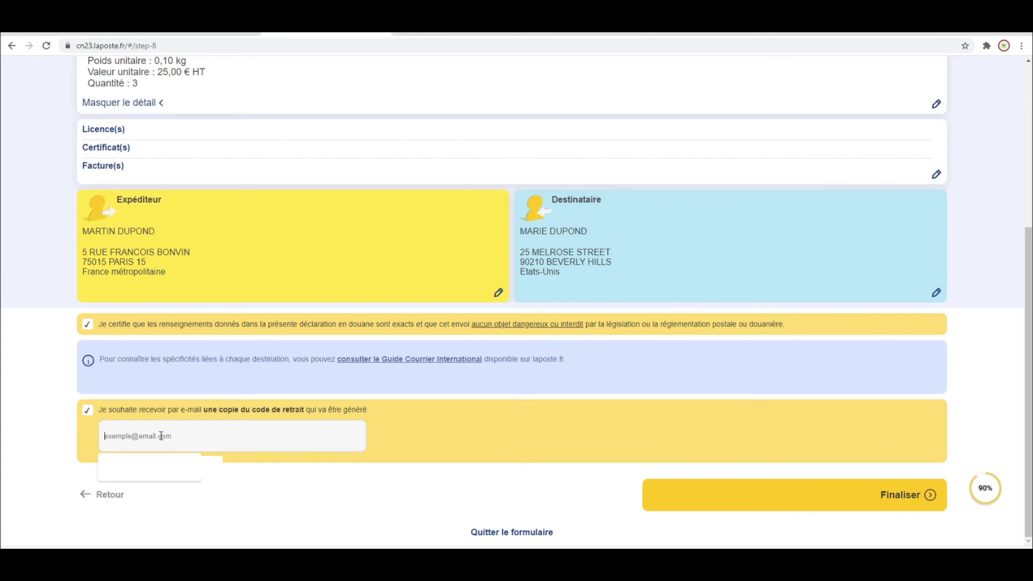
left_click(162, 467)
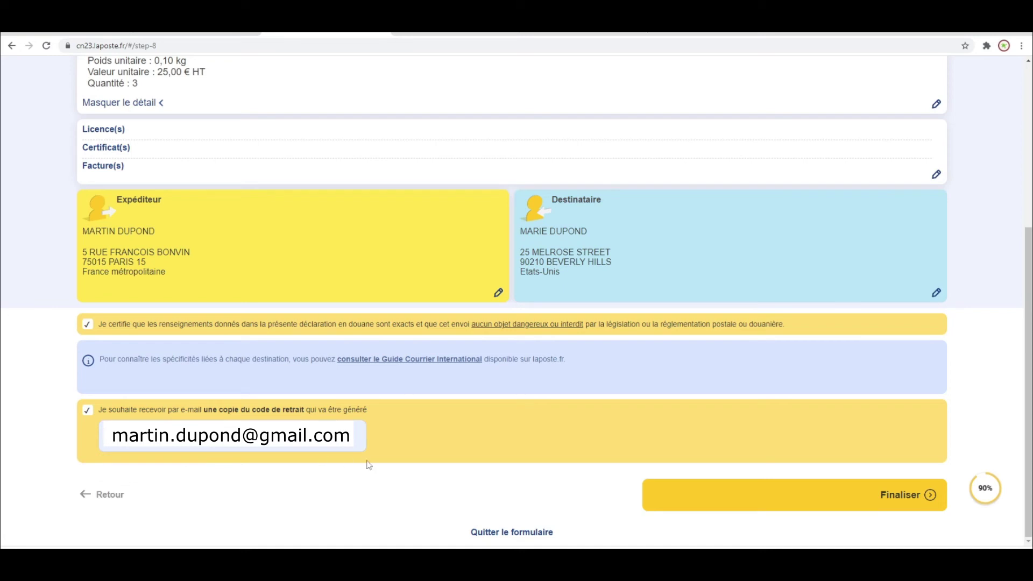
left_click(909, 496)
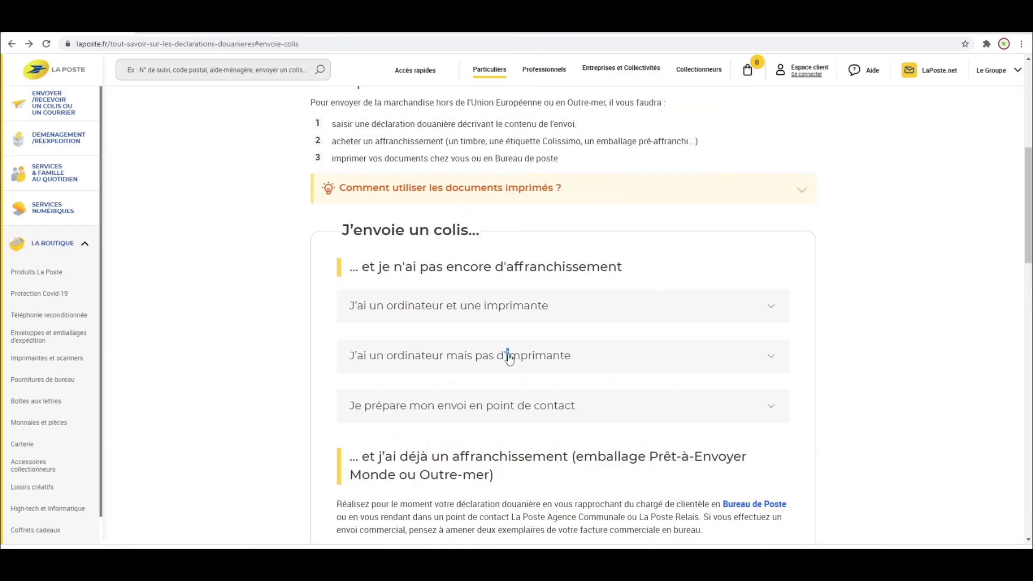
Open the Colissimo online postage page from the "J'ai un ordinateur mais pas d'imprimante" parcel option.
left_click(508, 356)
left_click(471, 402)
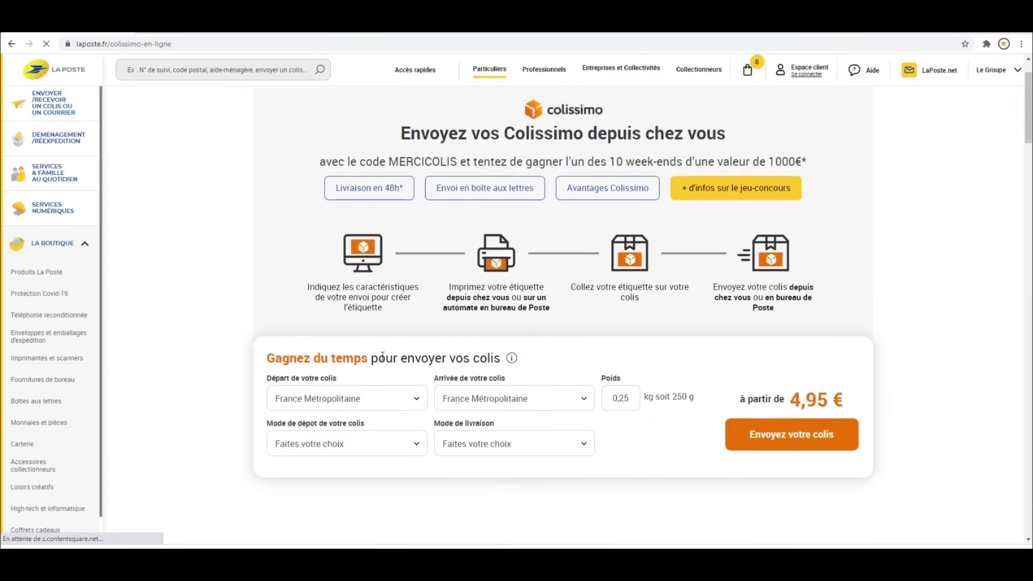
Set the Colissimo parcel's arrival country to Etats-Unis and its weight to 5,25 kg.
scroll(382, 357, "down", 2)
left_click(529, 323)
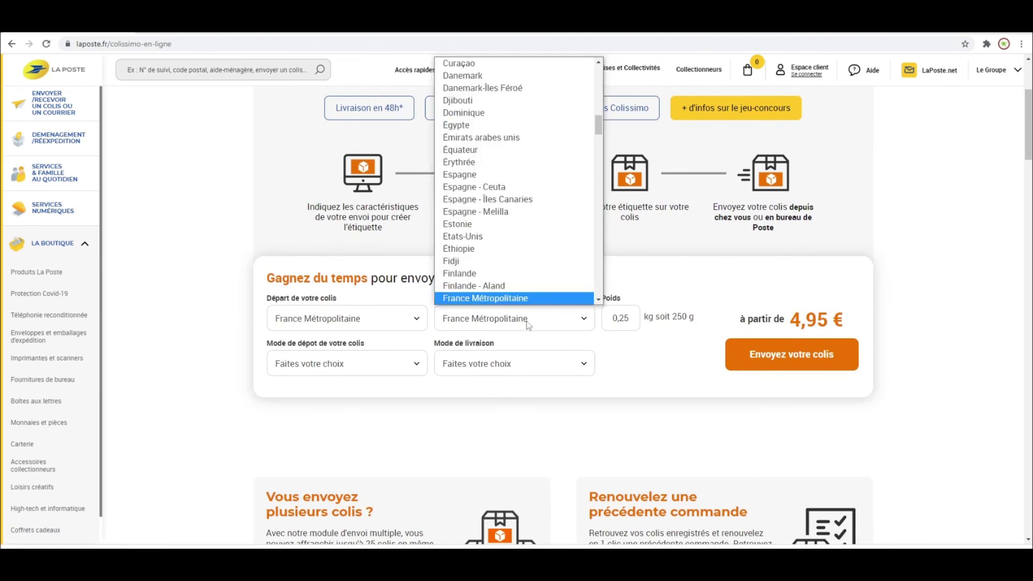
type("et")
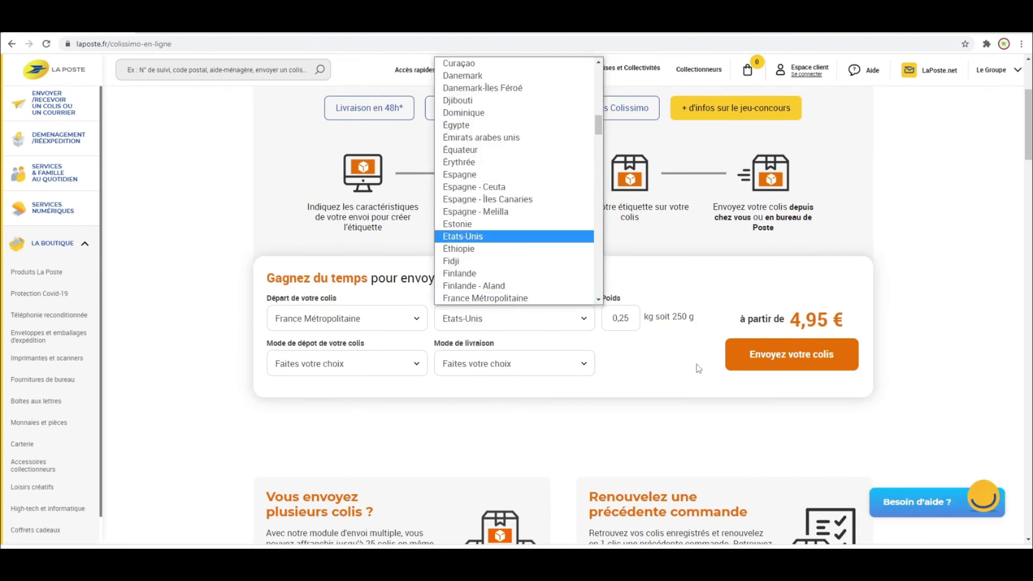
type("ge")
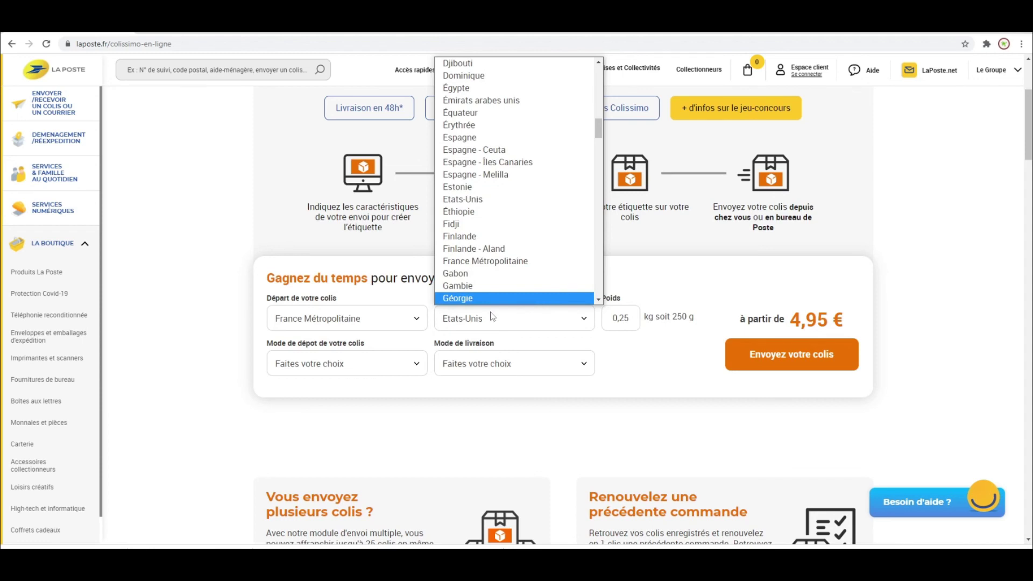
left_click(482, 323)
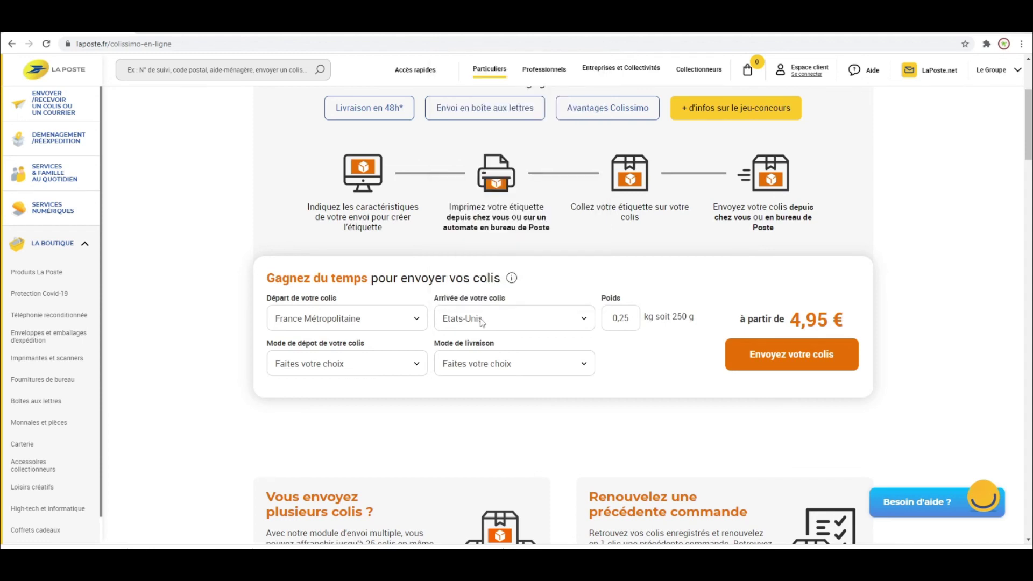
left_click_drag(617, 319, 608, 318)
type("5")
left_click(638, 392)
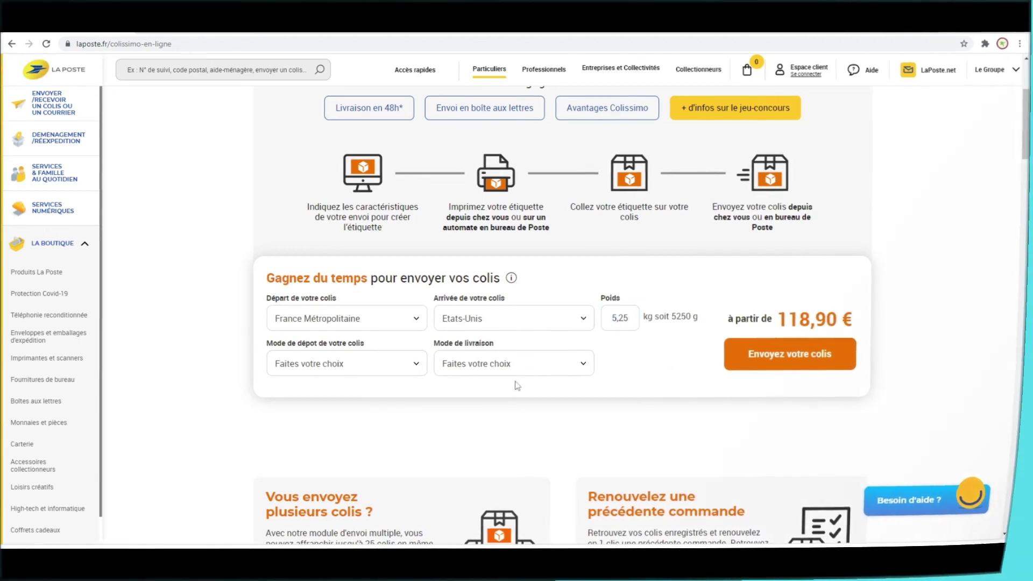